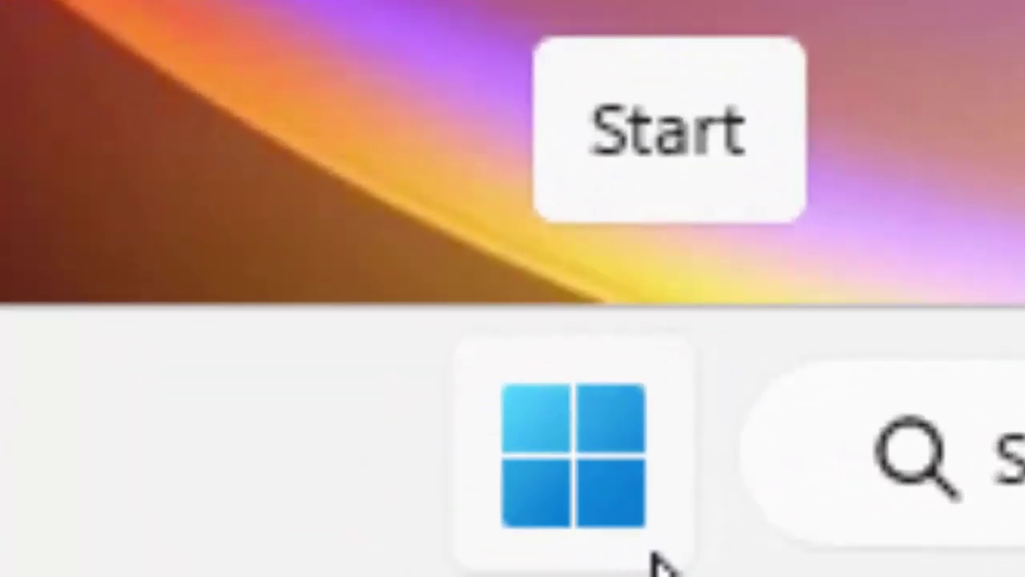
Launch Settings from Start and search the settings for 'password'.
left_click(573, 488)
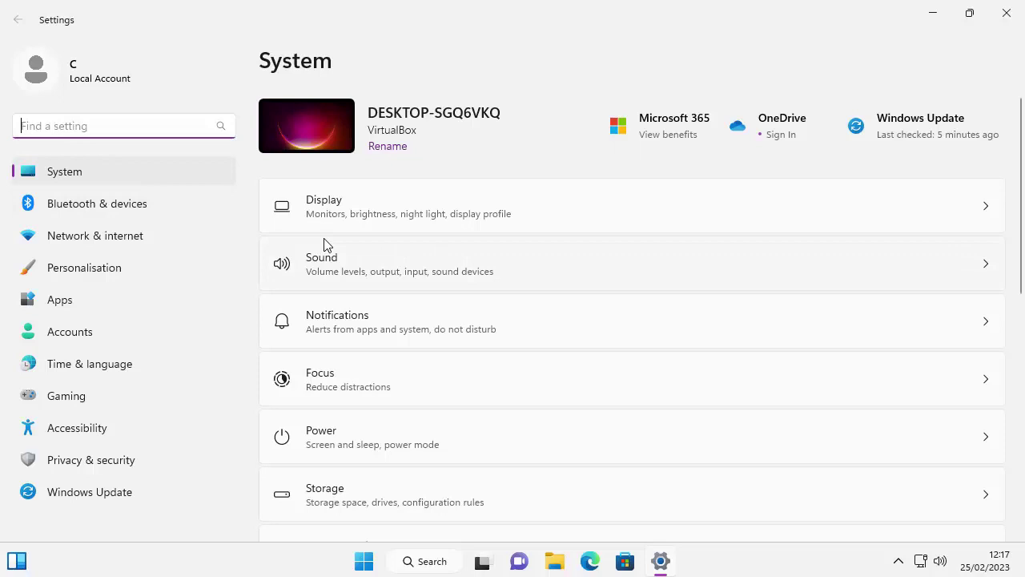
type("passwo")
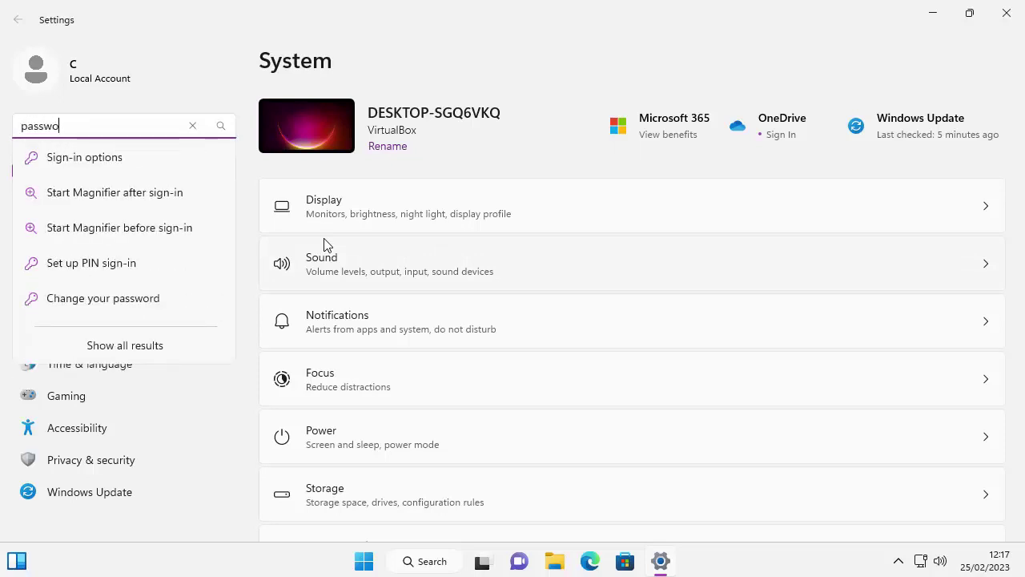
type("rd")
Go to Sign-in options, expand Password, and begin adding a password to the local account.
left_click(112, 166)
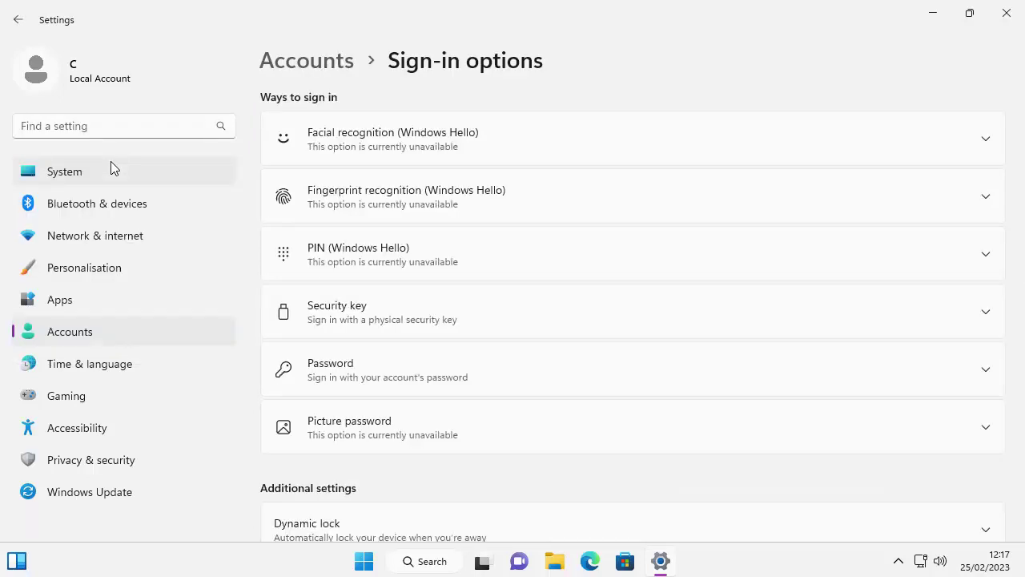
left_click(414, 373)
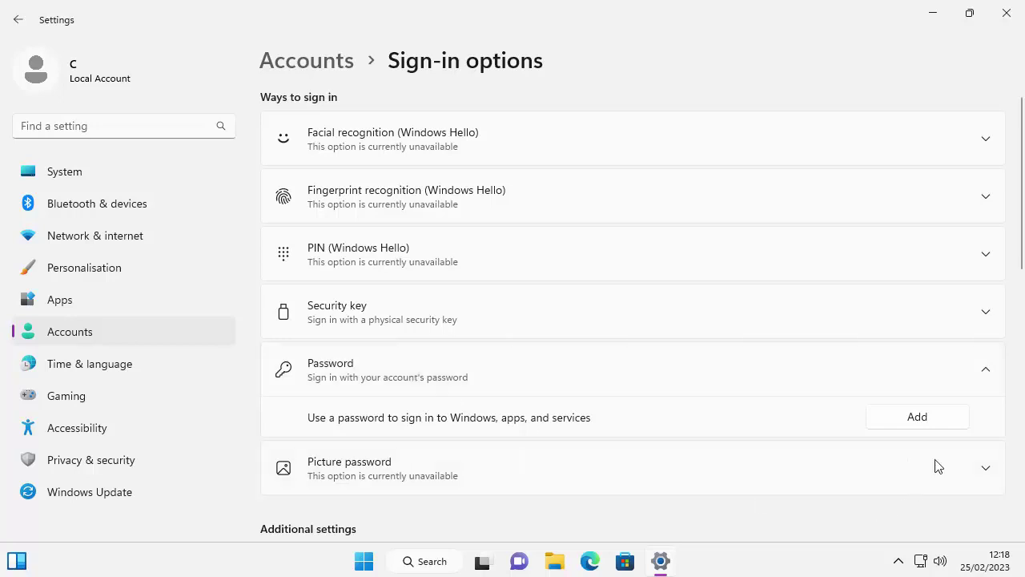
left_click(917, 417)
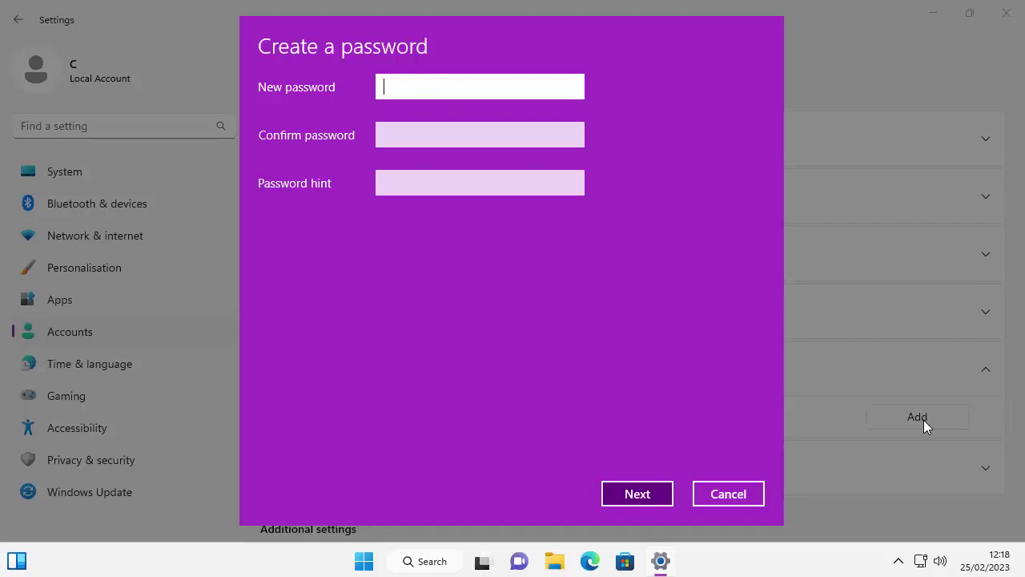
Enter the new account password and confirm it.
type("•••••••••")
left_click(386, 133)
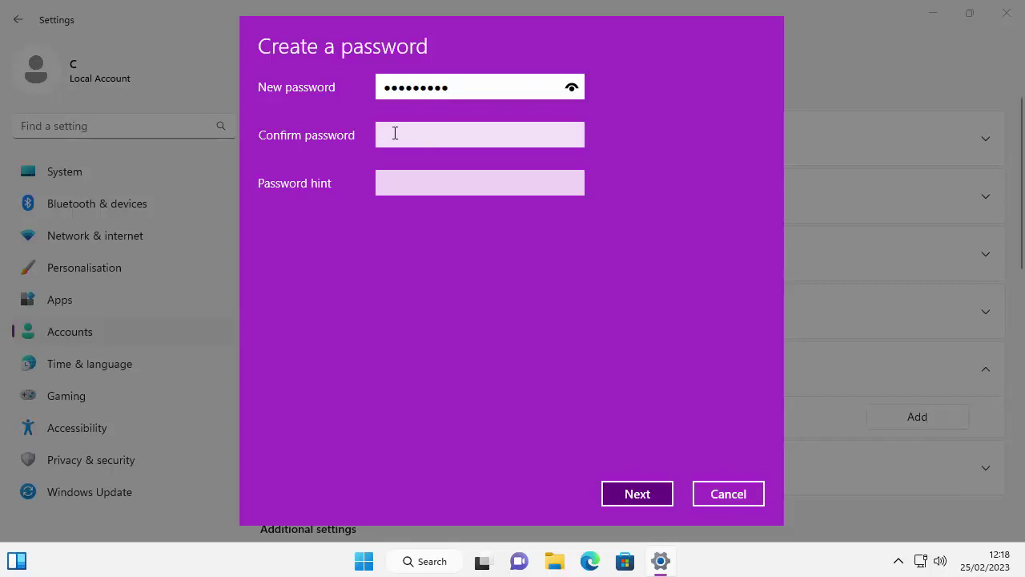
left_click(395, 133)
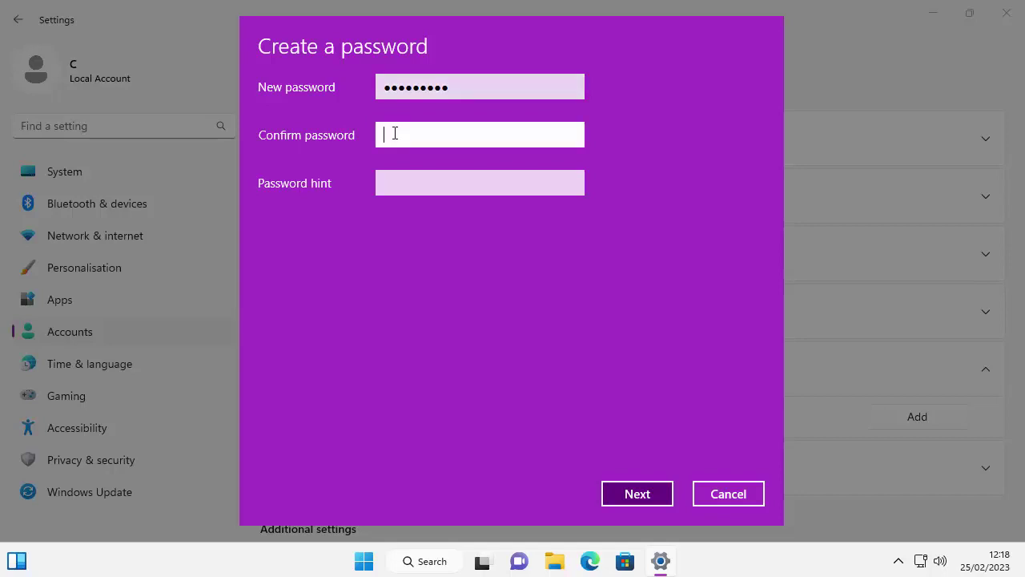
type("•••••••••")
Set the password hint to 'the password that begins Z' and finish creating the password.
left_click(400, 186)
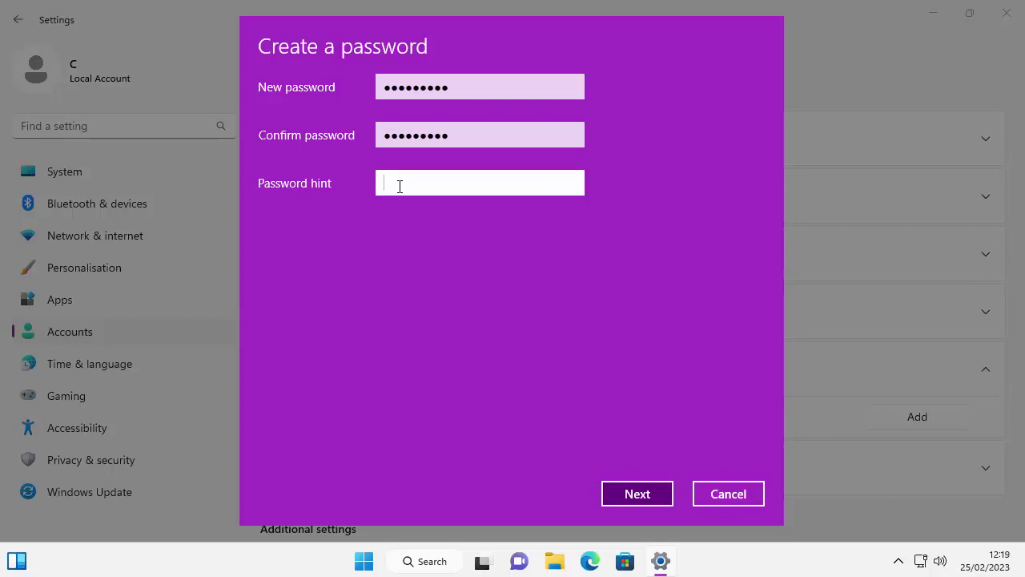
type("z")
key("BackSpace")
type("e password that begins Z")
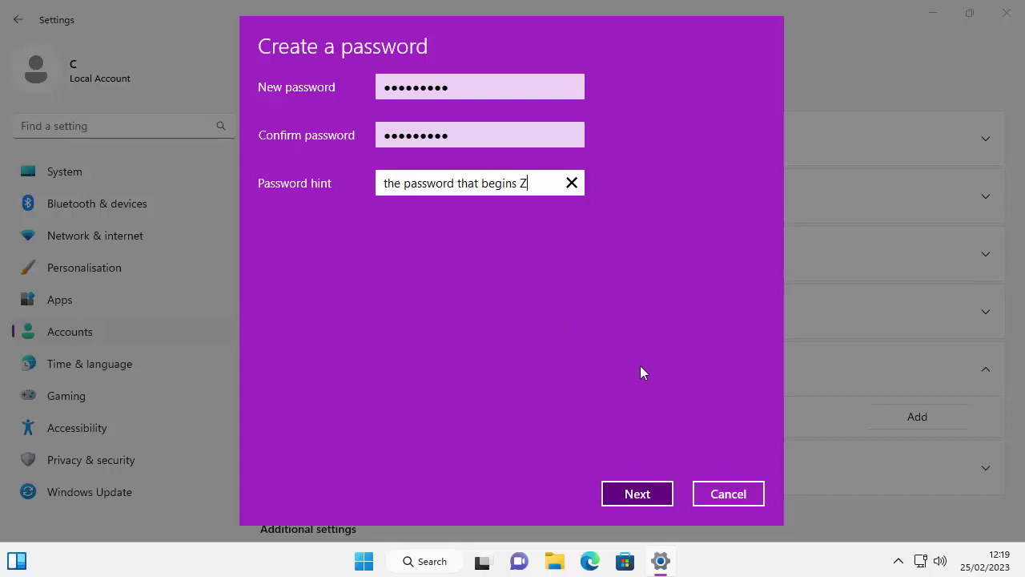
left_click(655, 499)
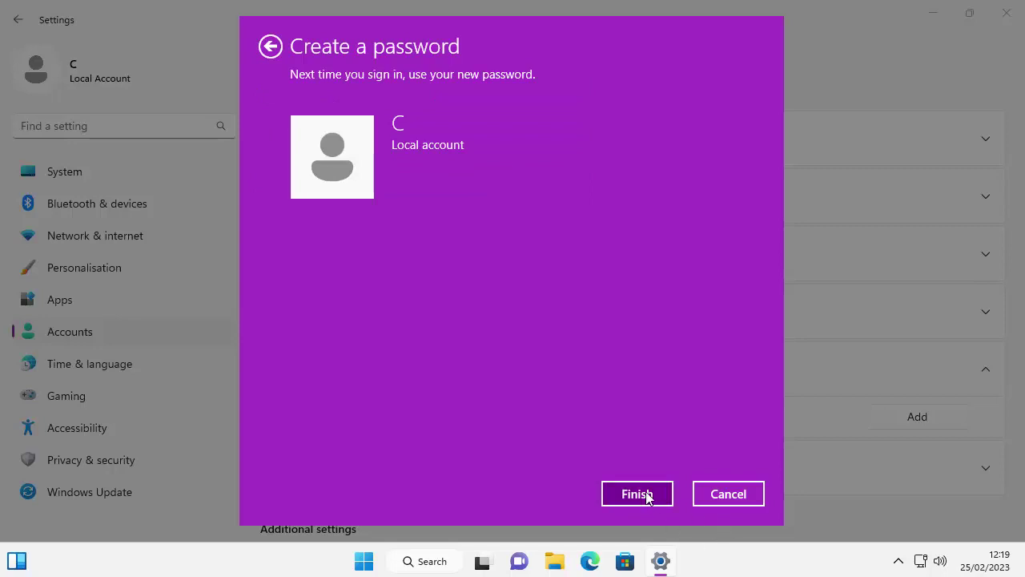
left_click(655, 496)
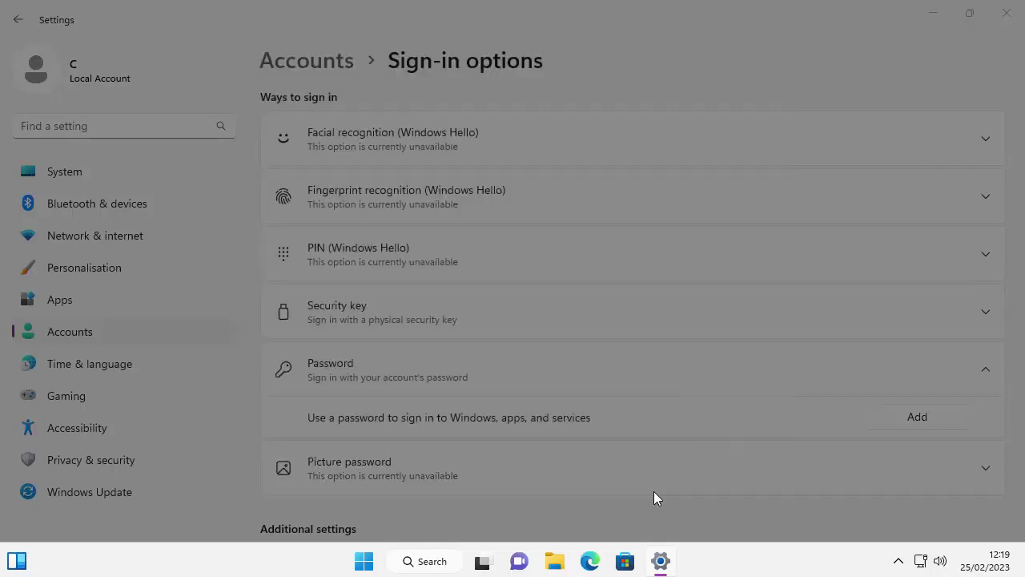
Close Settings and sign out of the account through the Start menu's account options.
key("alt+F4")
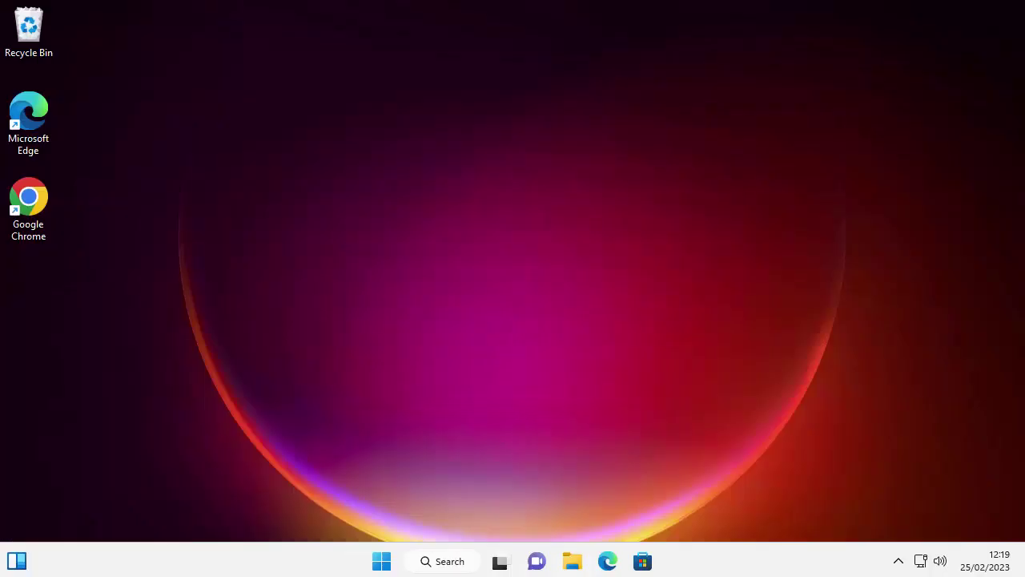
left_click(382, 562)
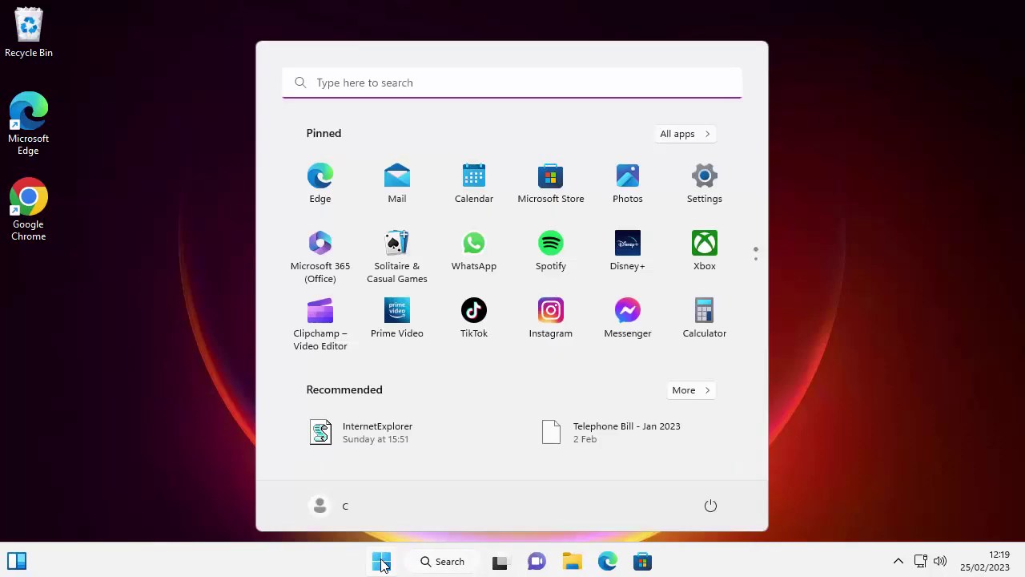
left_click(328, 511)
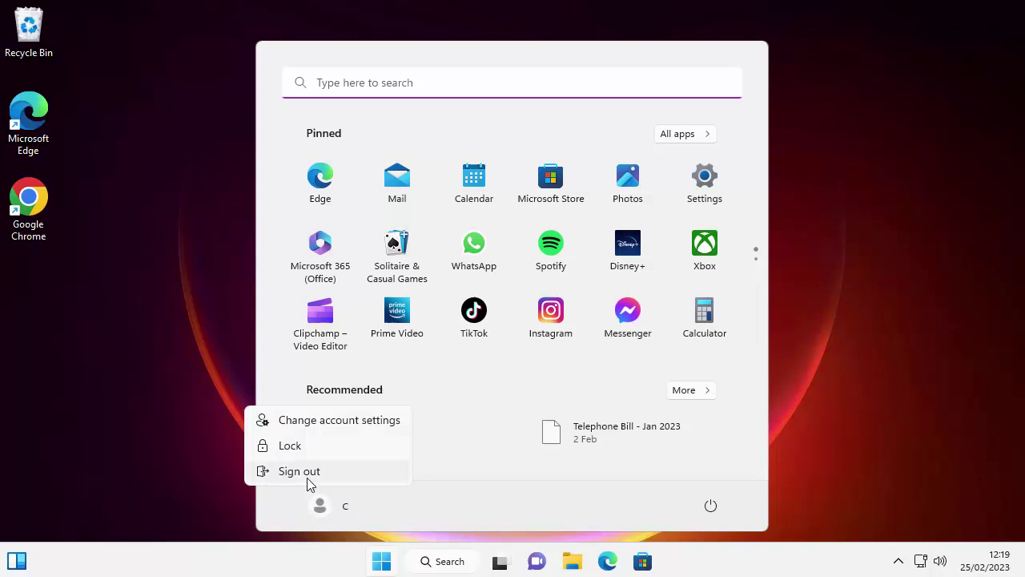
left_click(304, 477)
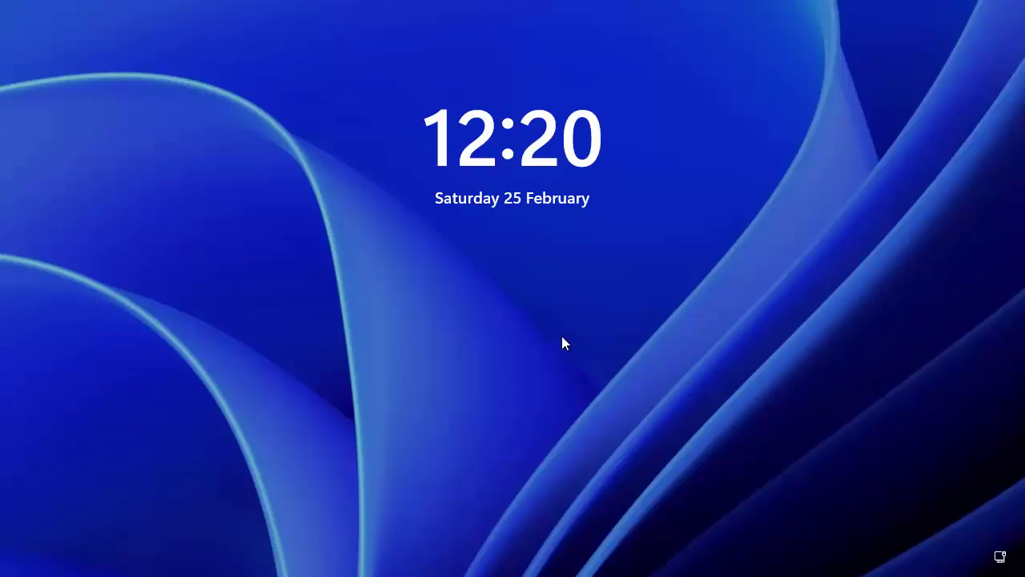
Sign back in from the lock screen using the new password.
left_click(471, 370)
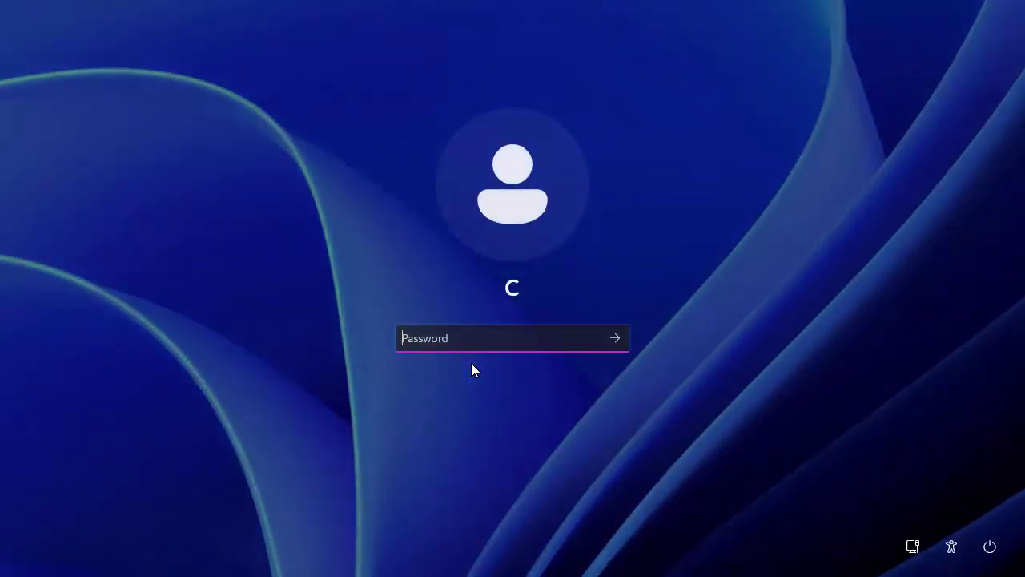
type("••••••••••")
key("Return")
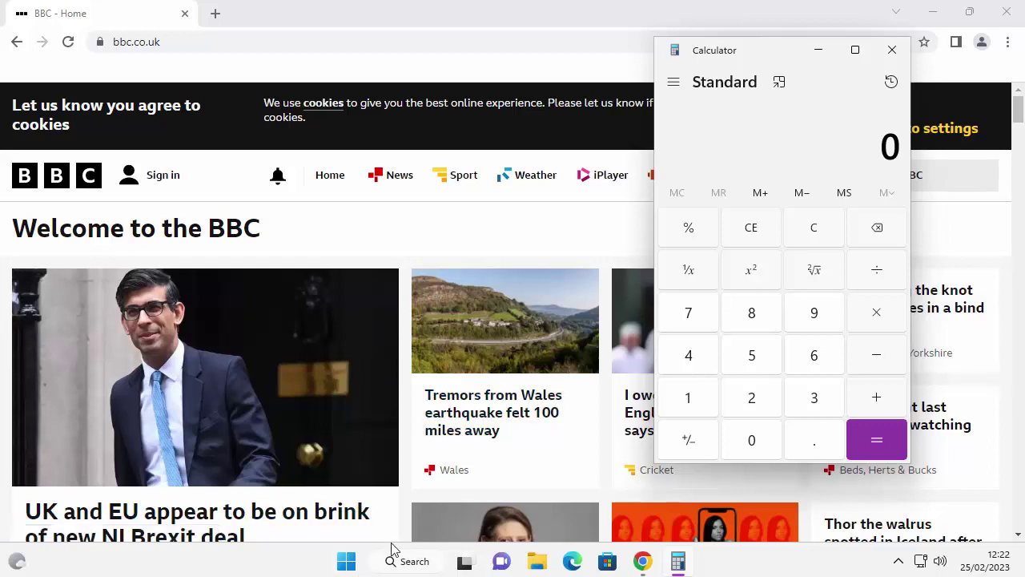
Lock the account from Start and unlock it again with the new password.
left_click(347, 561)
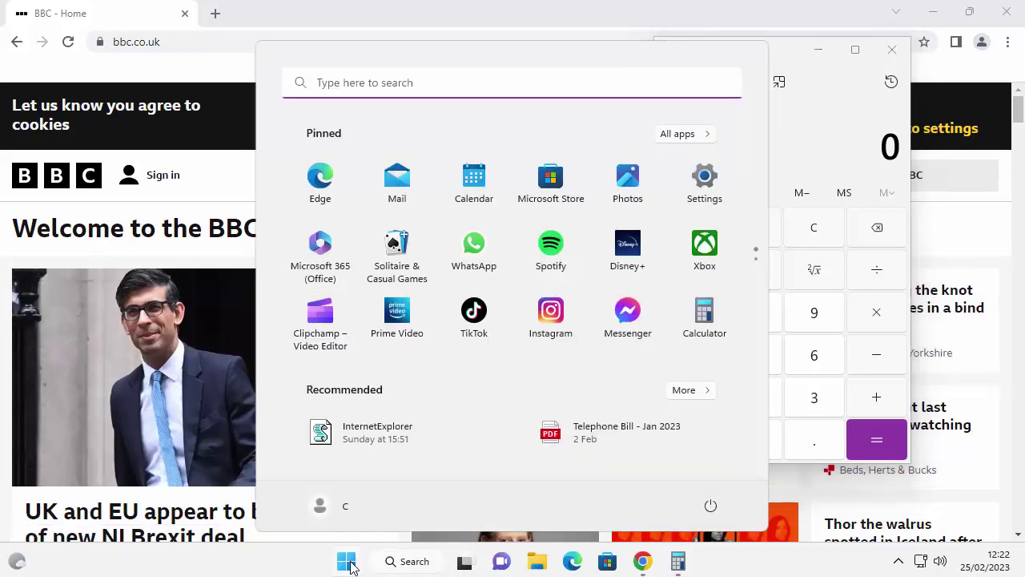
left_click(329, 508)
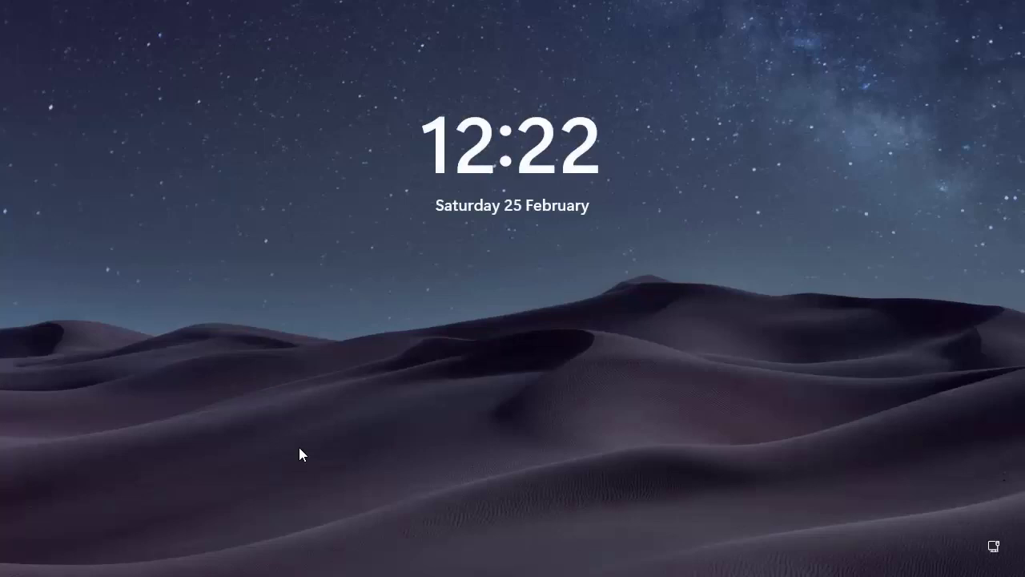
left_click(715, 361)
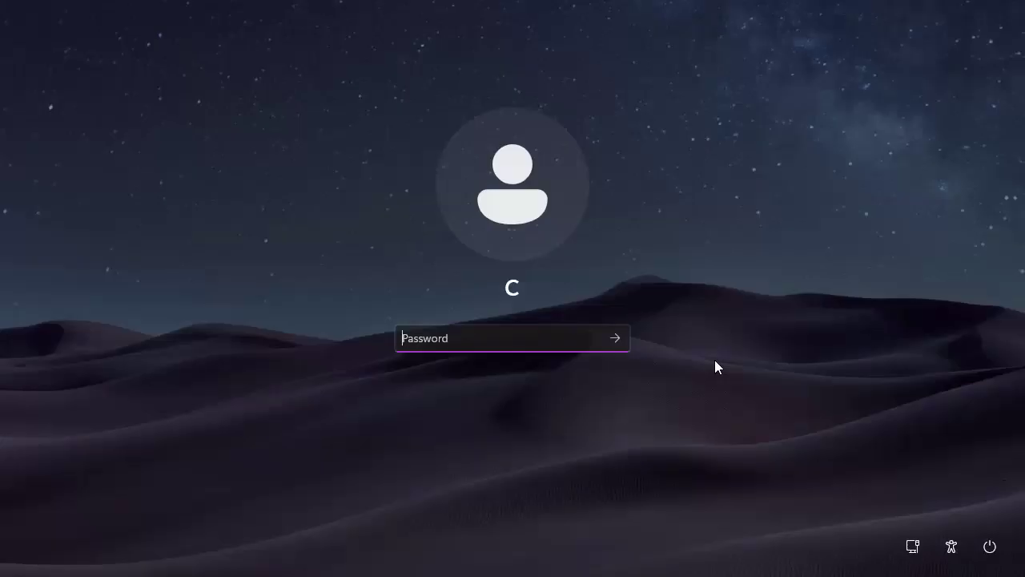
type("••••••••••")
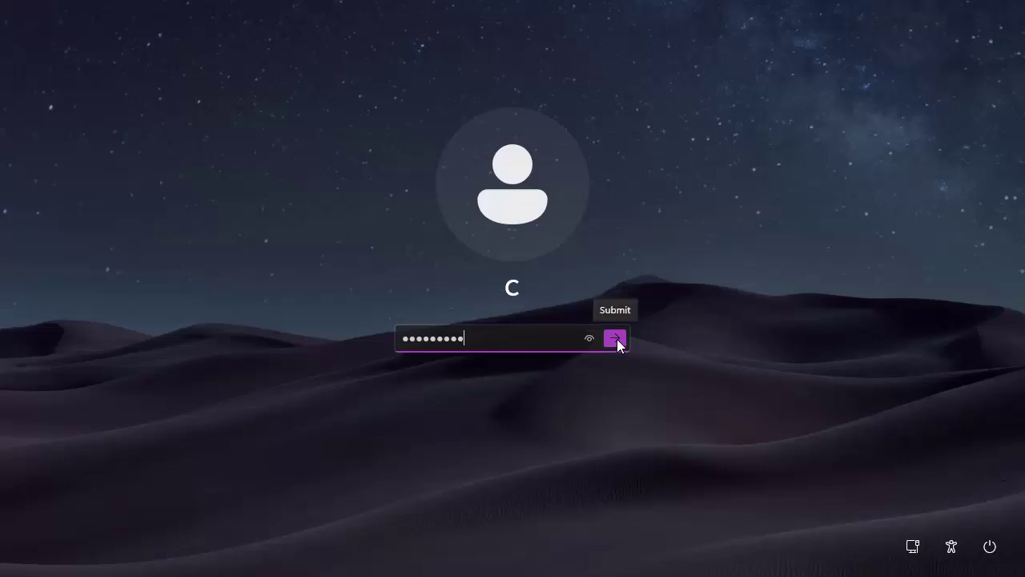
left_click(616, 338)
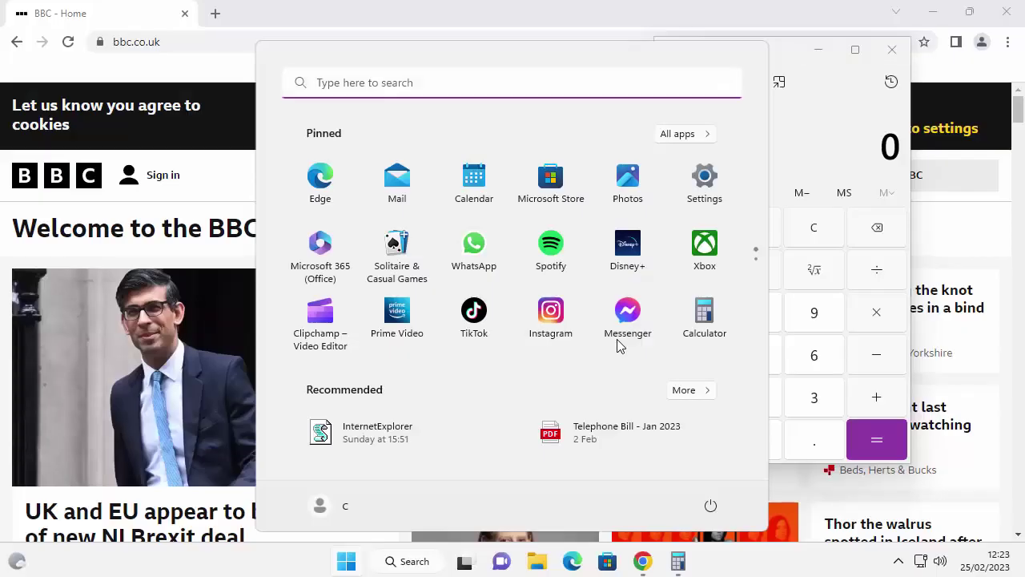
Close Calculator and the BBC browser window, then launch Settings from Start.
left_click(350, 572)
mouse_move(969, 11)
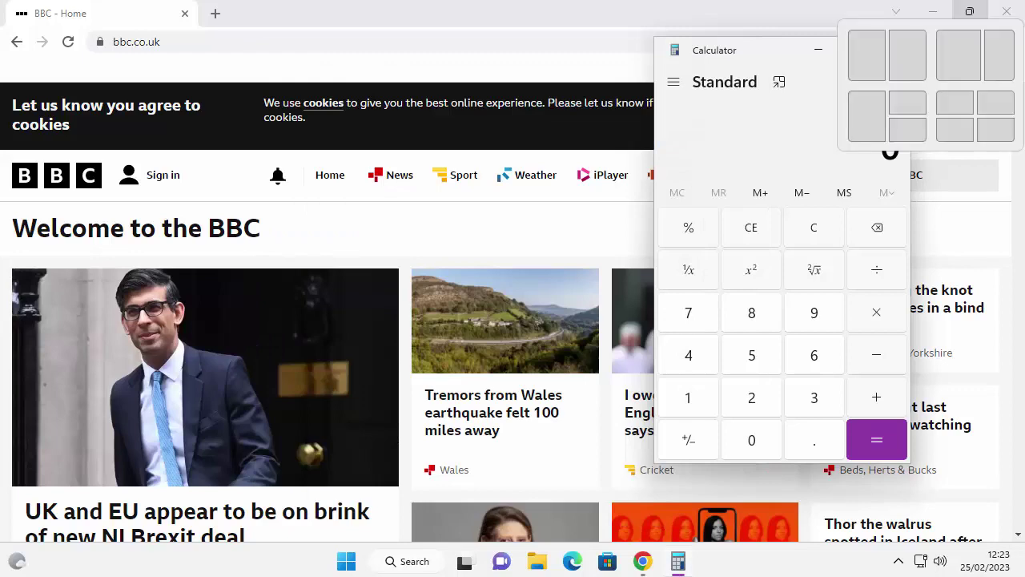
left_click(895, 50)
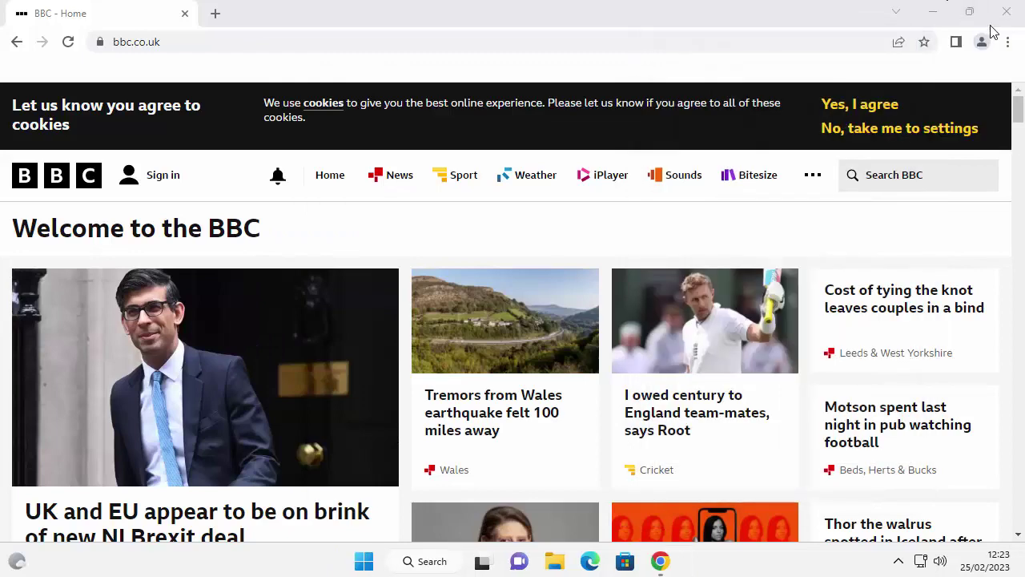
left_click(1006, 11)
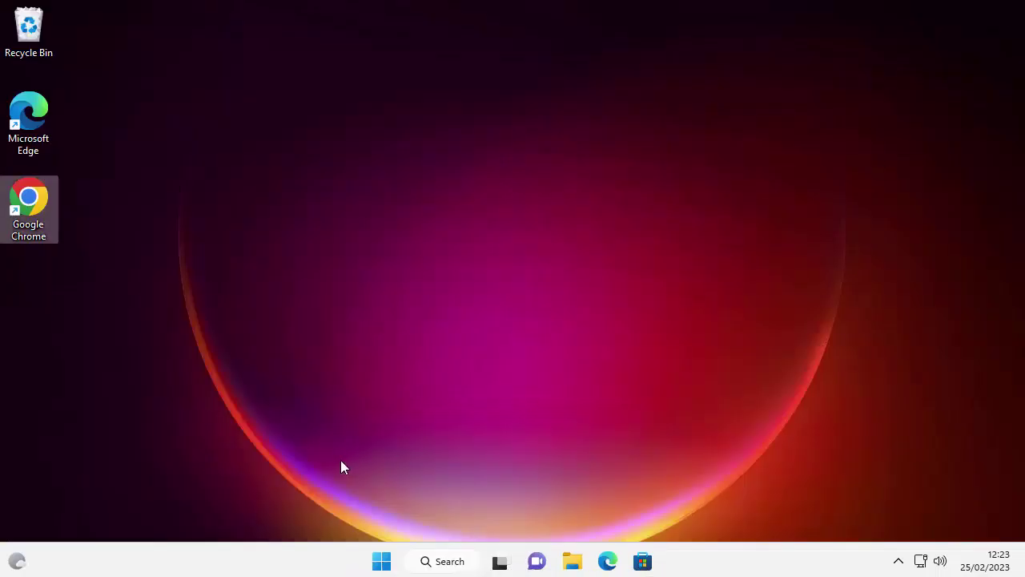
left_click(382, 564)
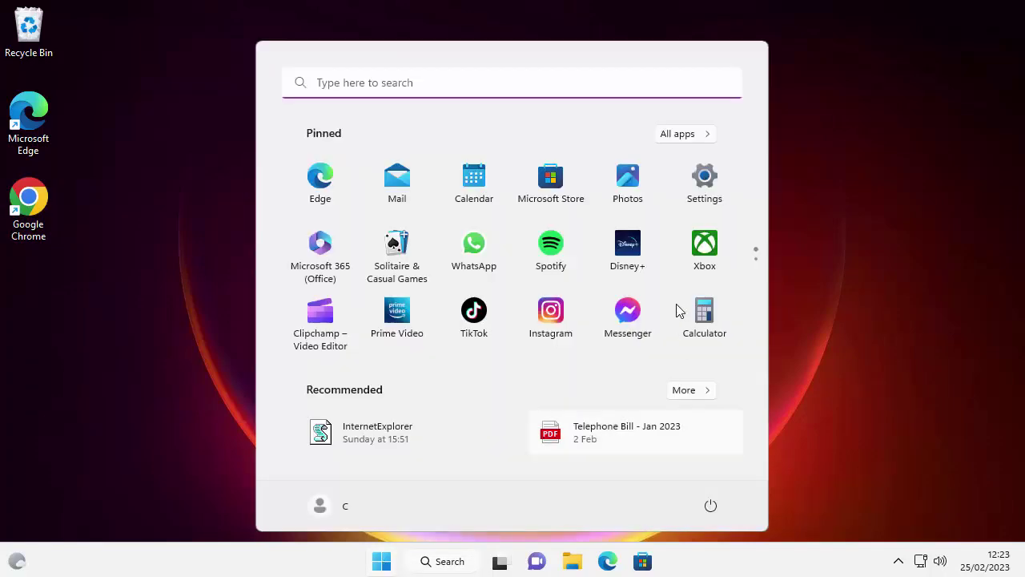
left_click(710, 183)
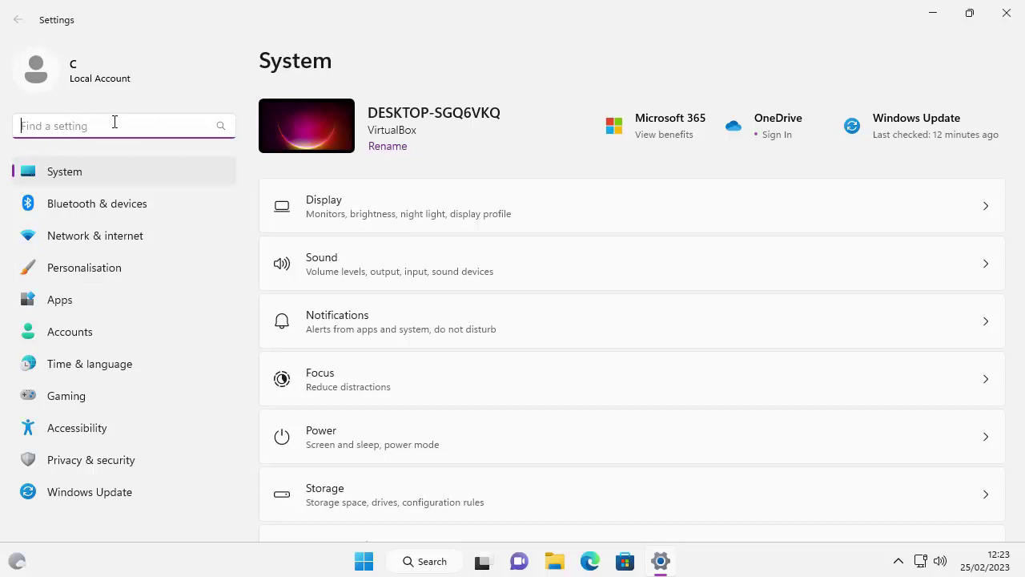
Search 'password', open Sign-in options, and expand the Password entry.
type("p")
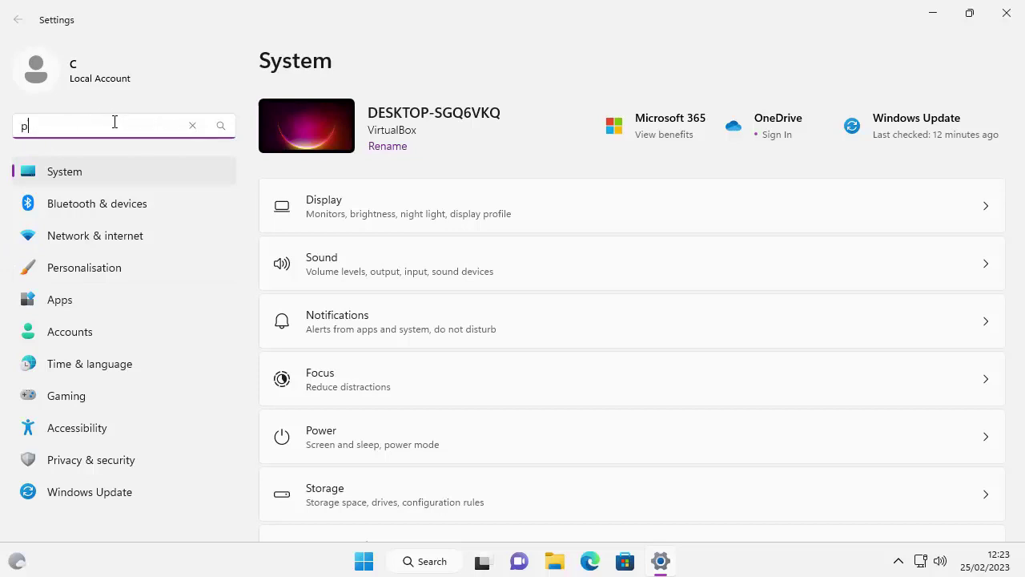
type("assword")
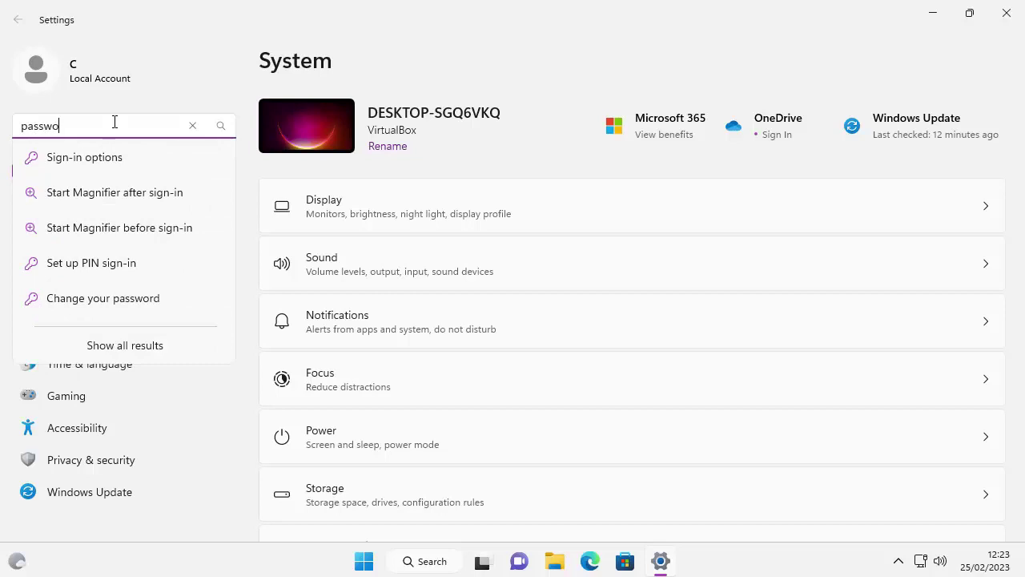
left_click(77, 167)
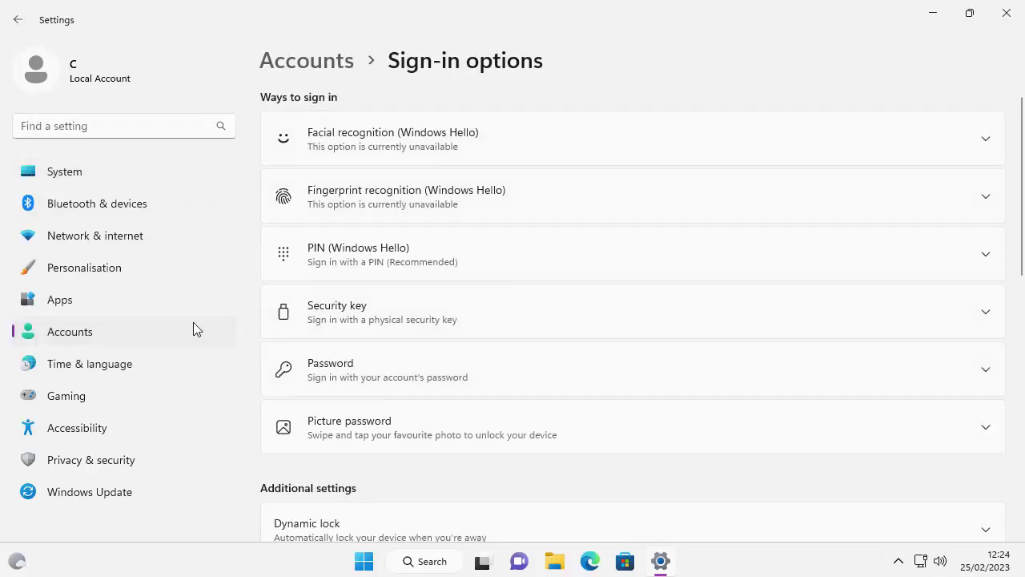
left_click(335, 370)
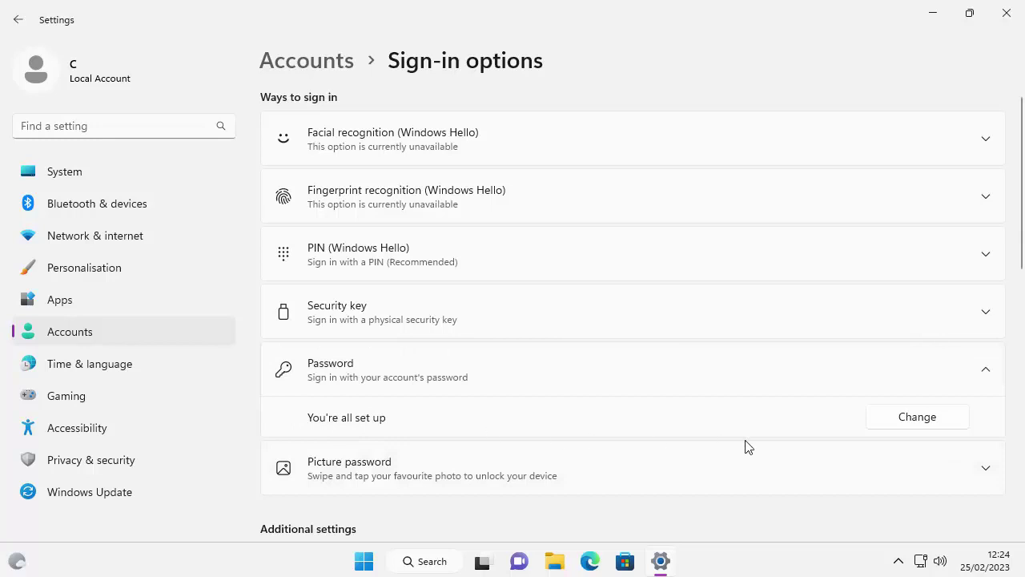
Remove the account password by verifying the current one and leaving the new fields blank.
left_click(937, 418)
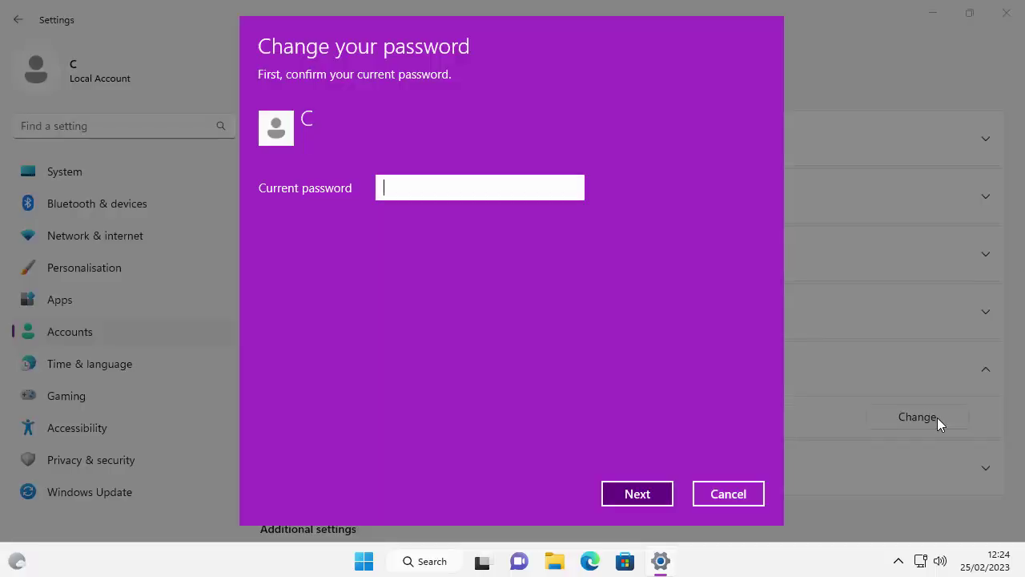
type("•••••••••")
left_click(650, 494)
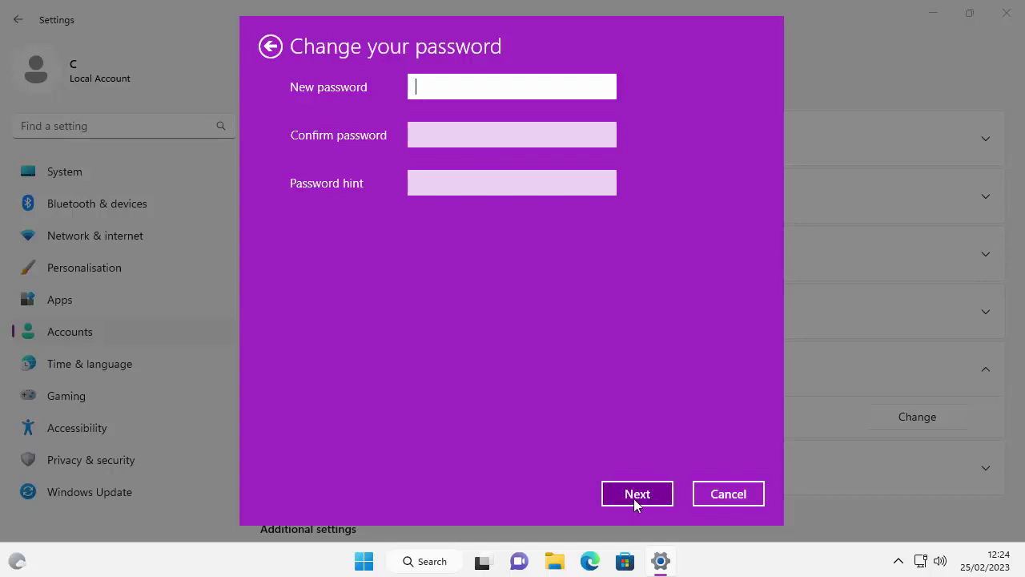
left_click(637, 498)
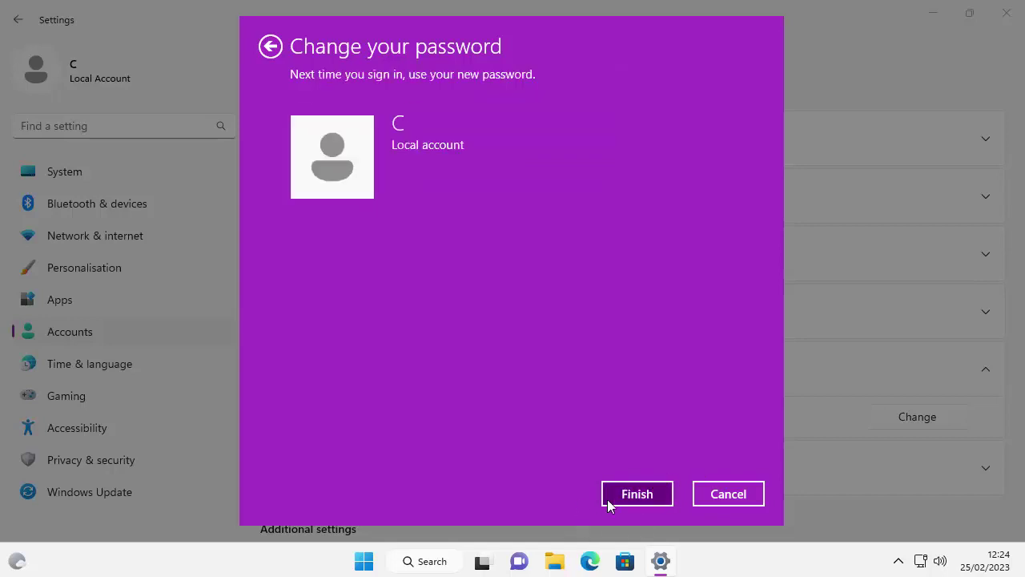
left_click(637, 495)
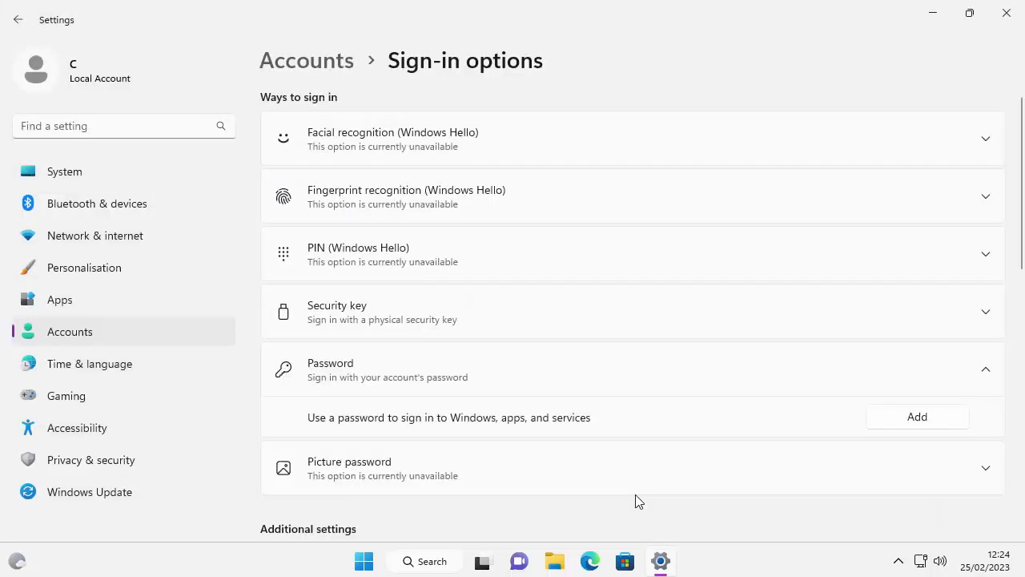
Close Settings and sign the account out from Start.
left_click(1006, 12)
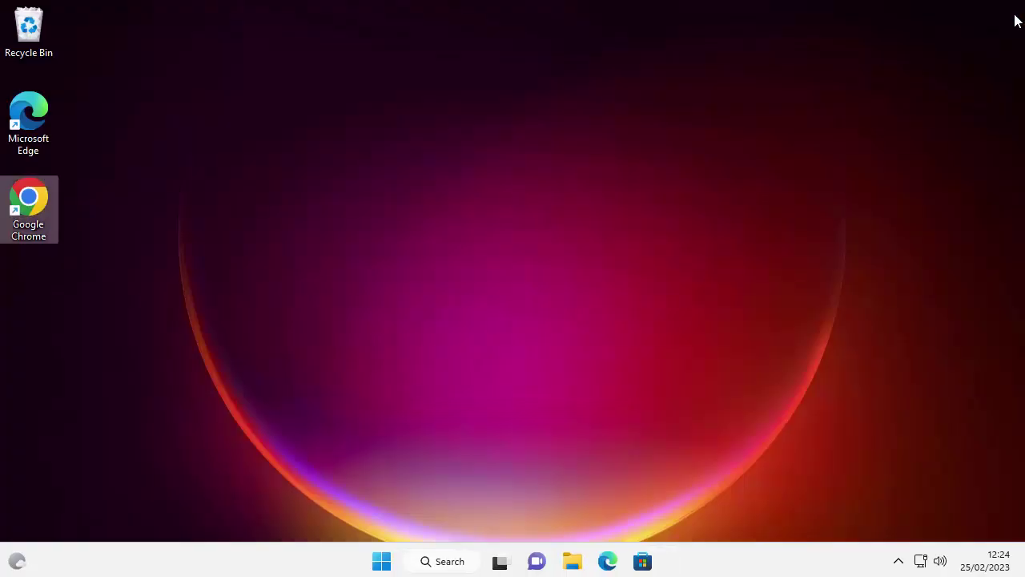
left_click(385, 566)
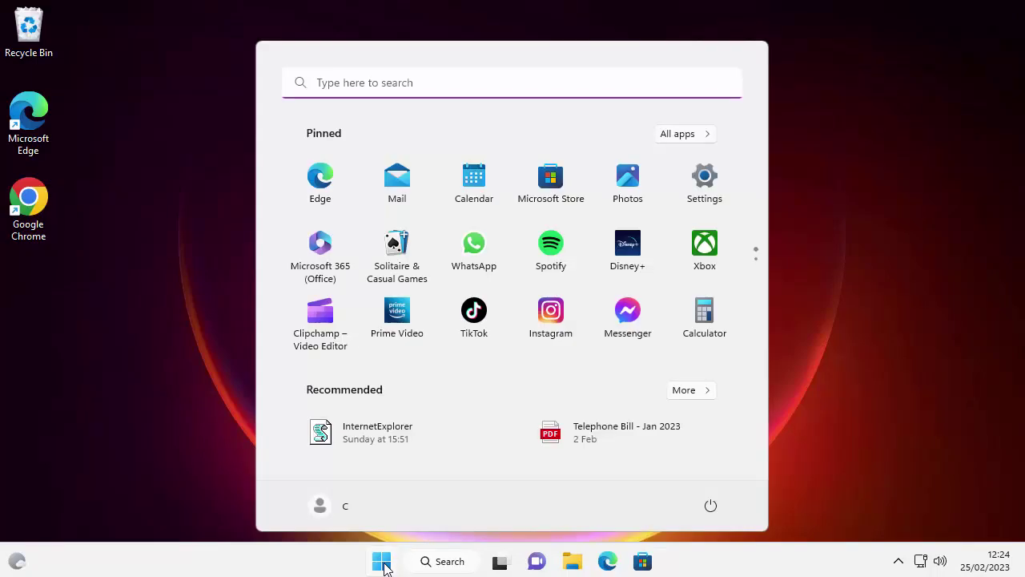
left_click(320, 506)
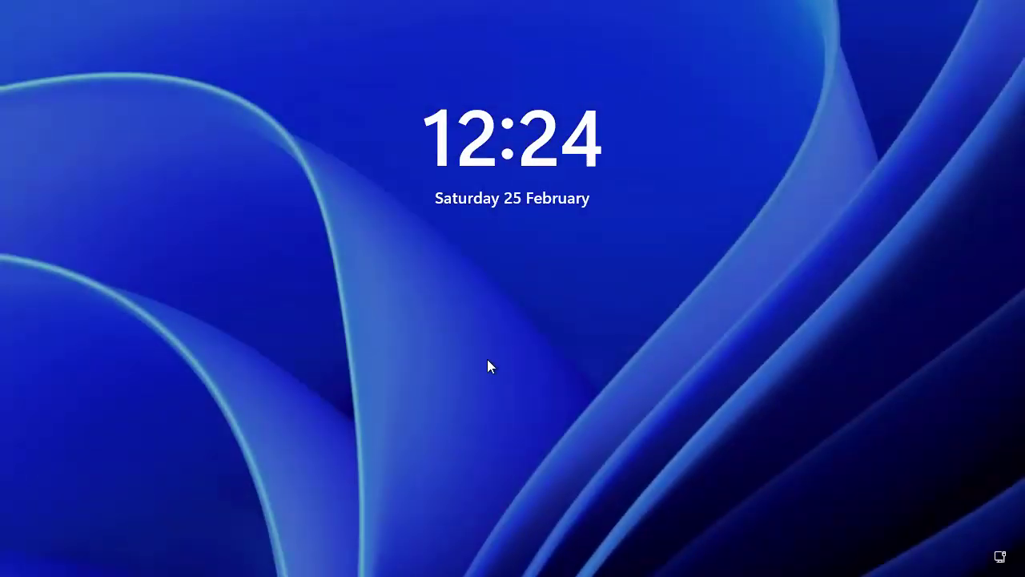
Dismiss the lock screen and sign in with no password prompt.
left_click(488, 360)
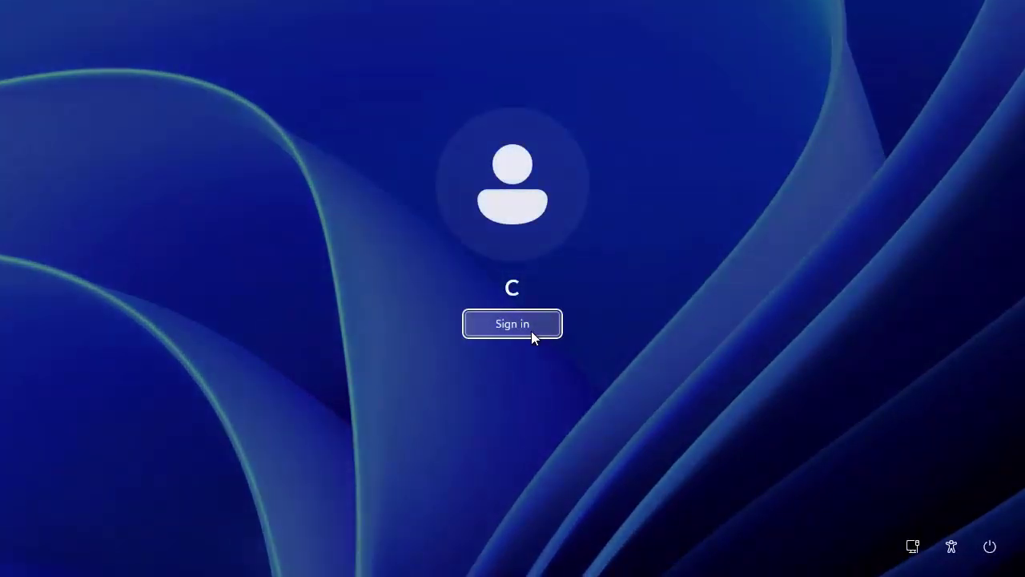
left_click(531, 331)
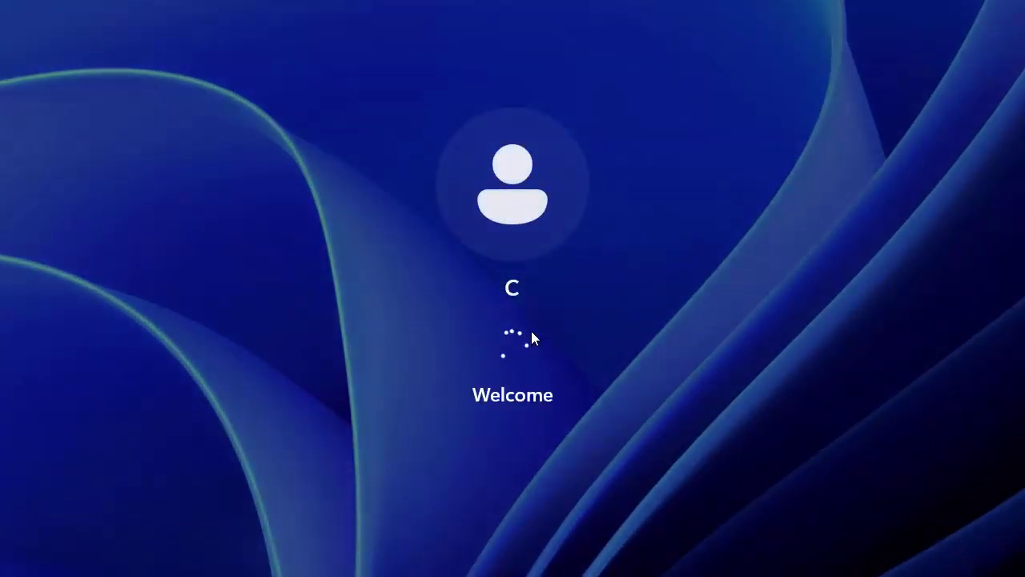